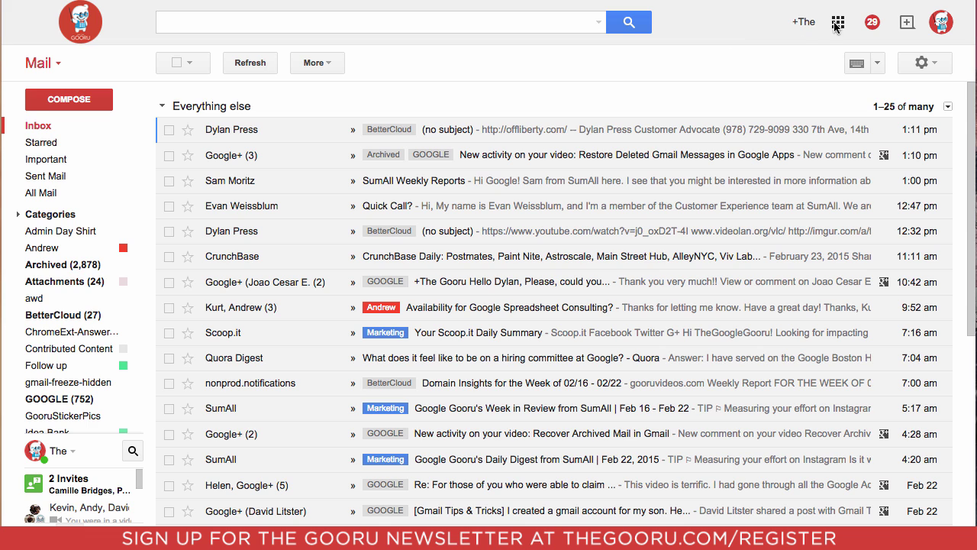
# Switch from Gmail to BetterCloud through the Google apps launcher
pyautogui.click(838, 22)
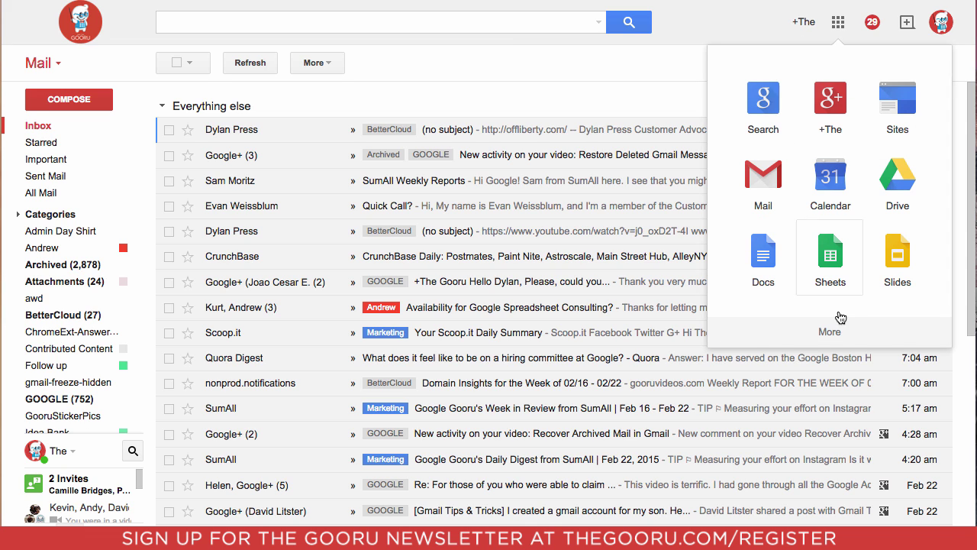
pyautogui.click(830, 332)
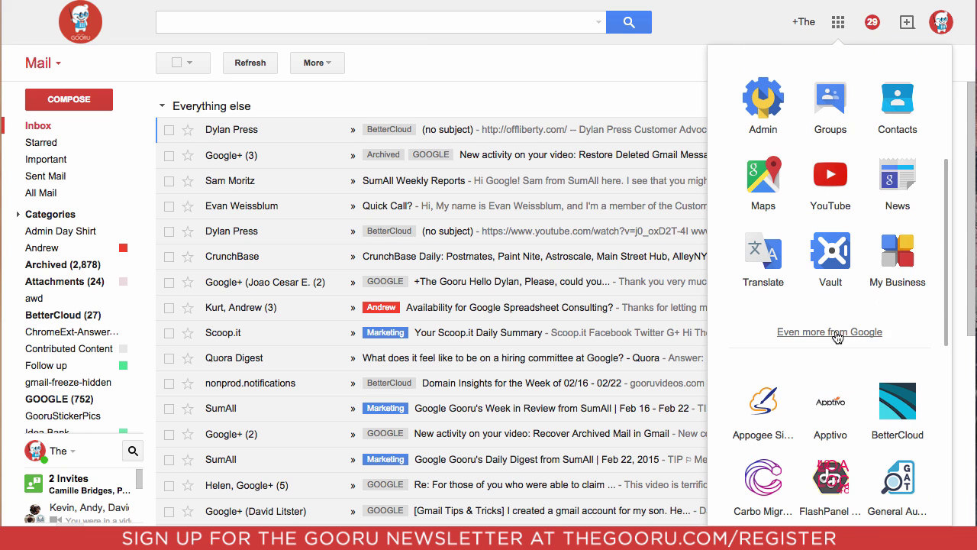
pyautogui.click(889, 400)
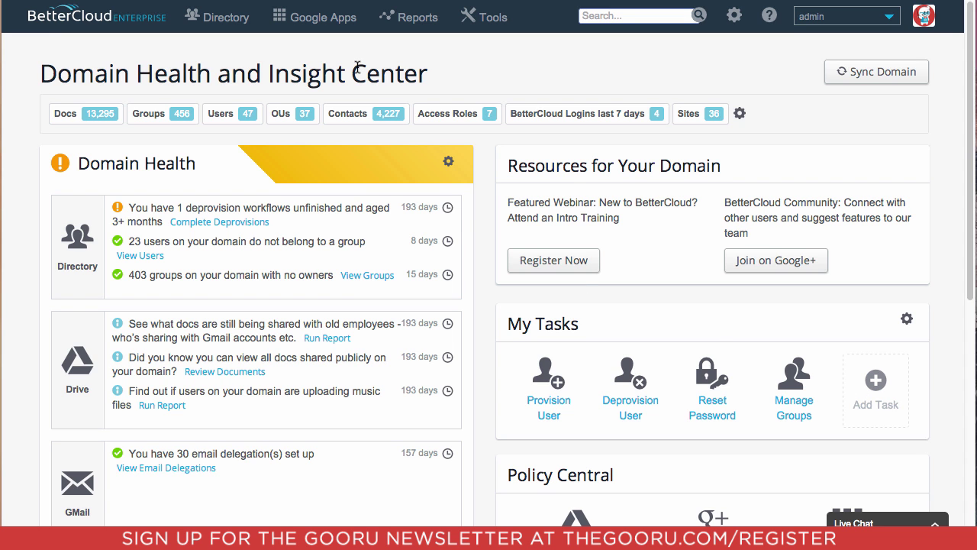
# Create a new Drive compliance policy and apply it to Everyone
pyautogui.click(325, 25)
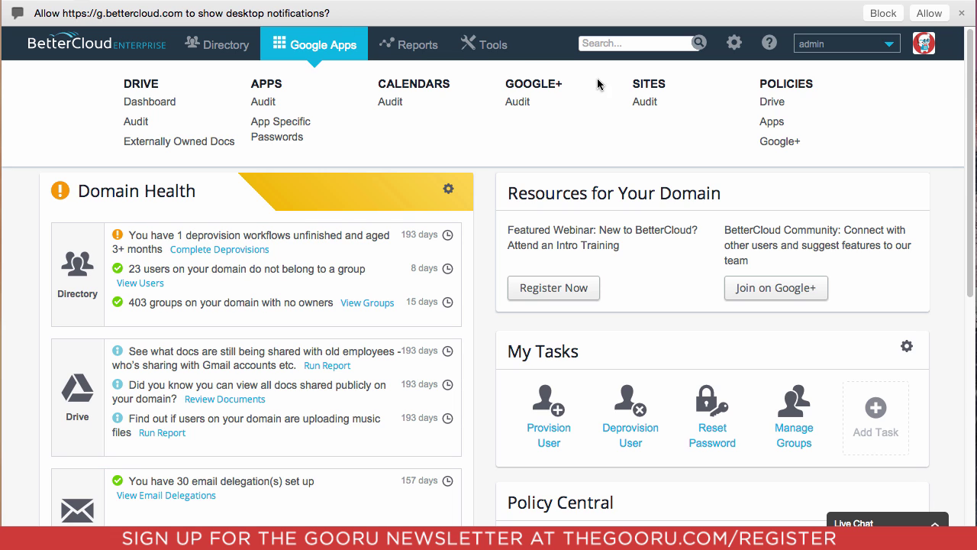
pyautogui.click(765, 102)
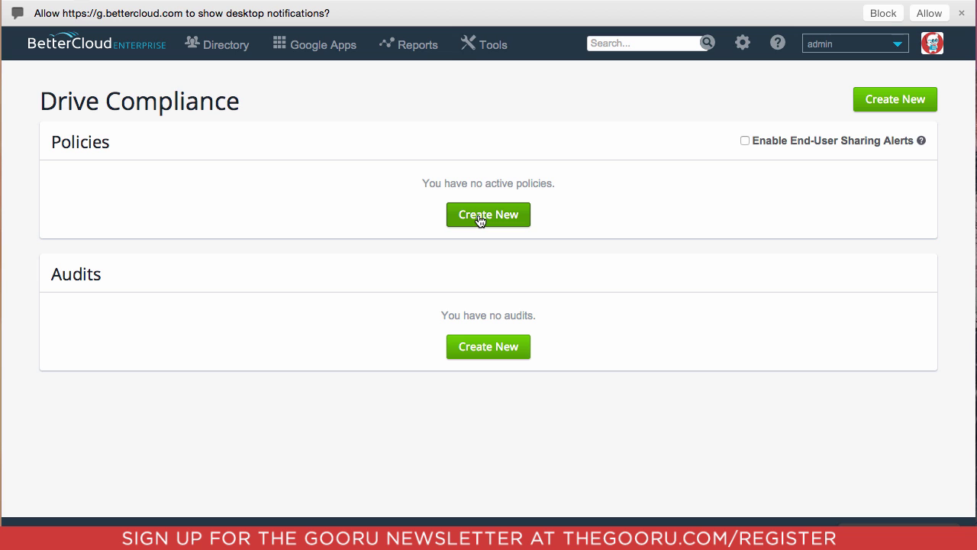
pyautogui.click(480, 221)
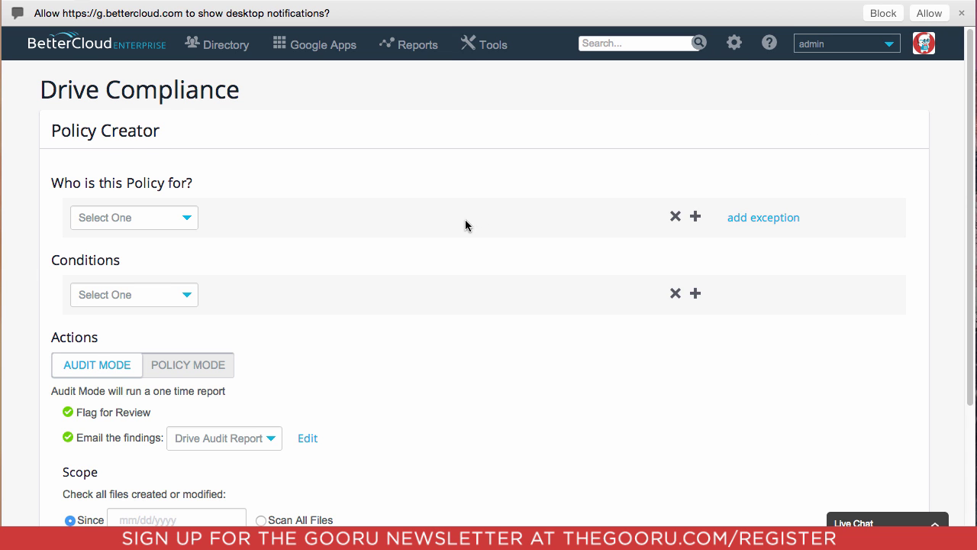
pyautogui.click(180, 220)
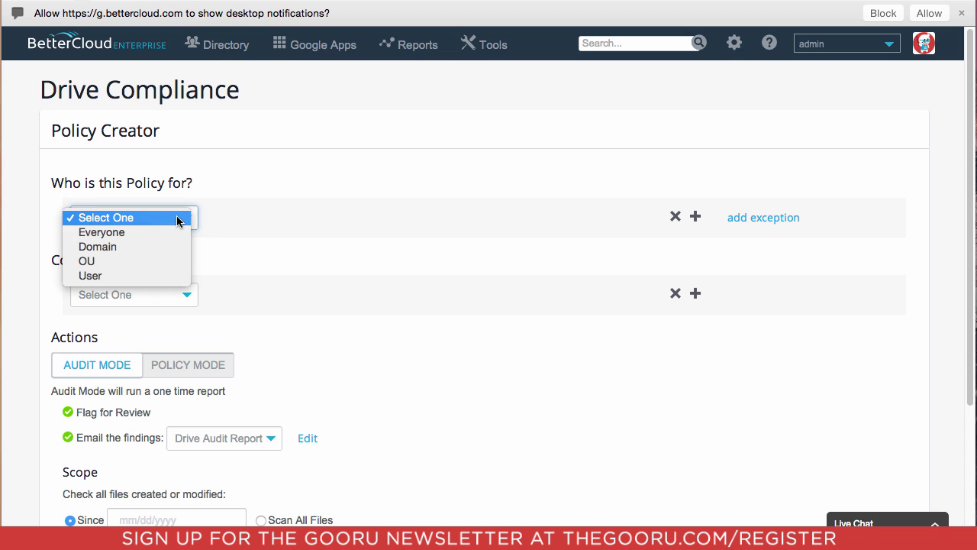
pyautogui.click(140, 233)
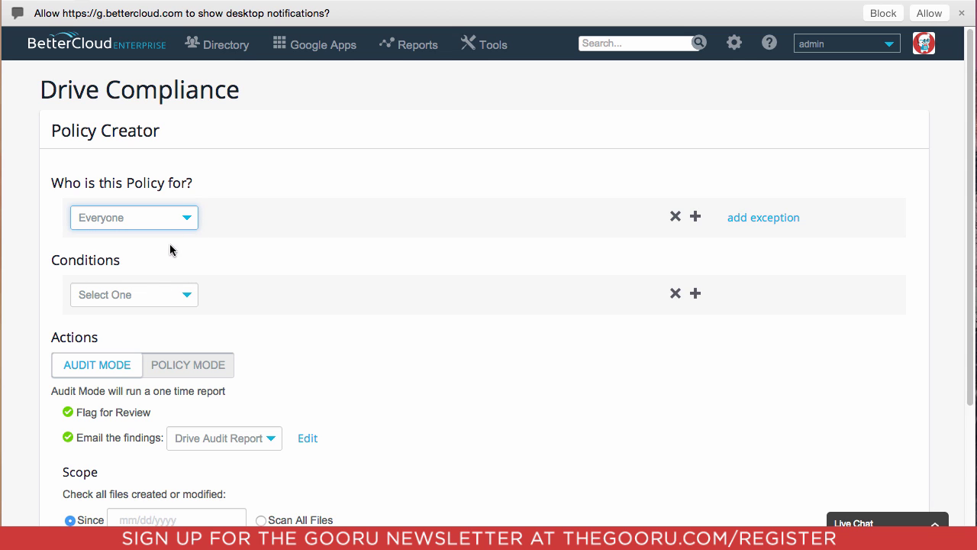
# Set the first condition to Content containing Payment Information of type Visa
pyautogui.click(170, 295)
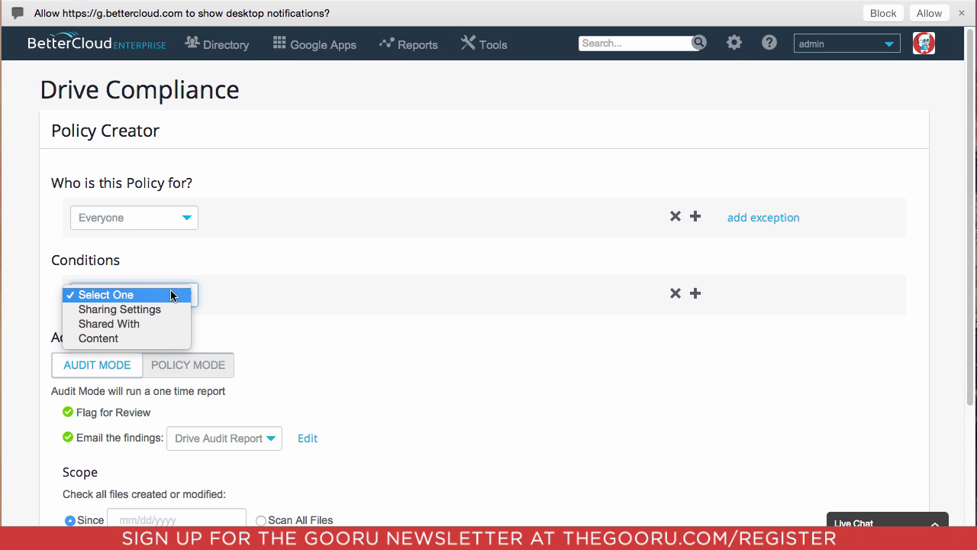
pyautogui.click(155, 339)
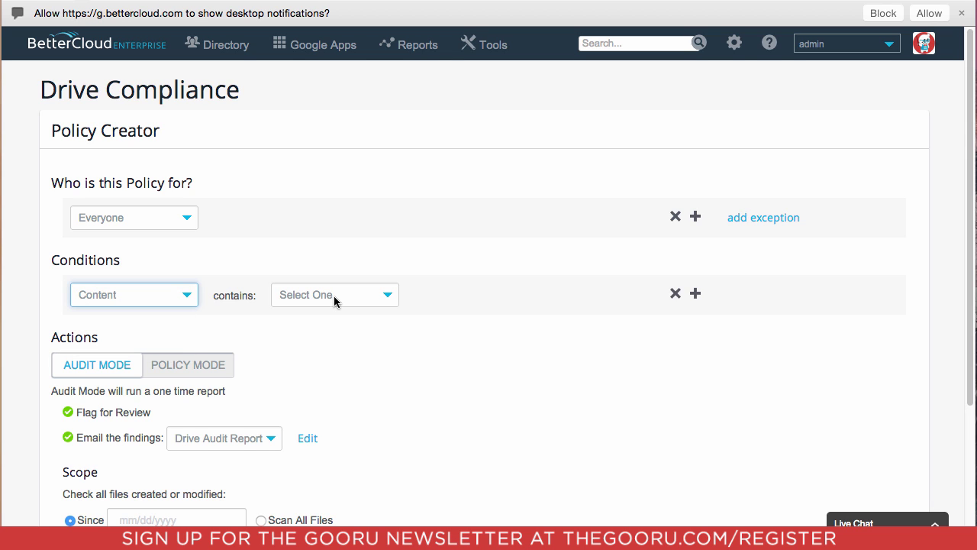
pyautogui.click(333, 298)
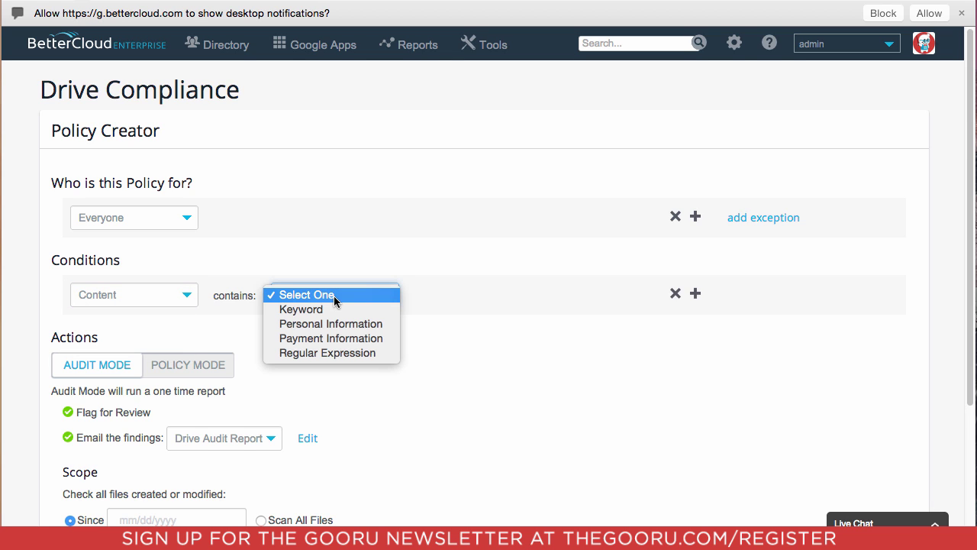
pyautogui.click(345, 338)
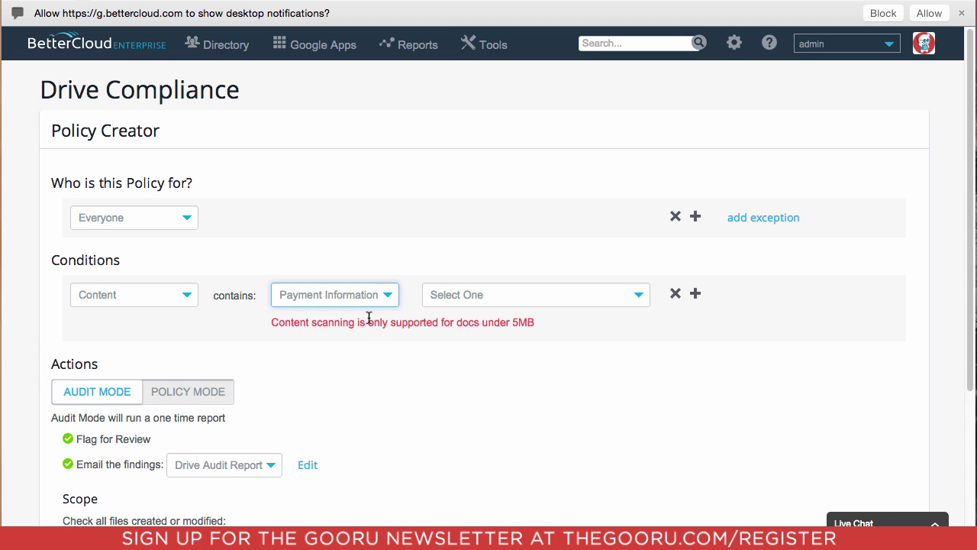
pyautogui.click(467, 299)
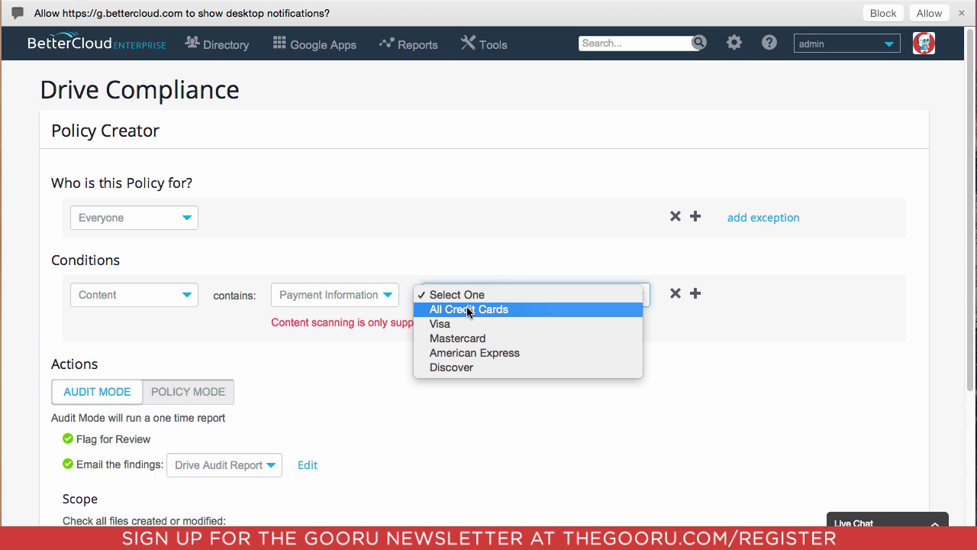
pyautogui.click(472, 323)
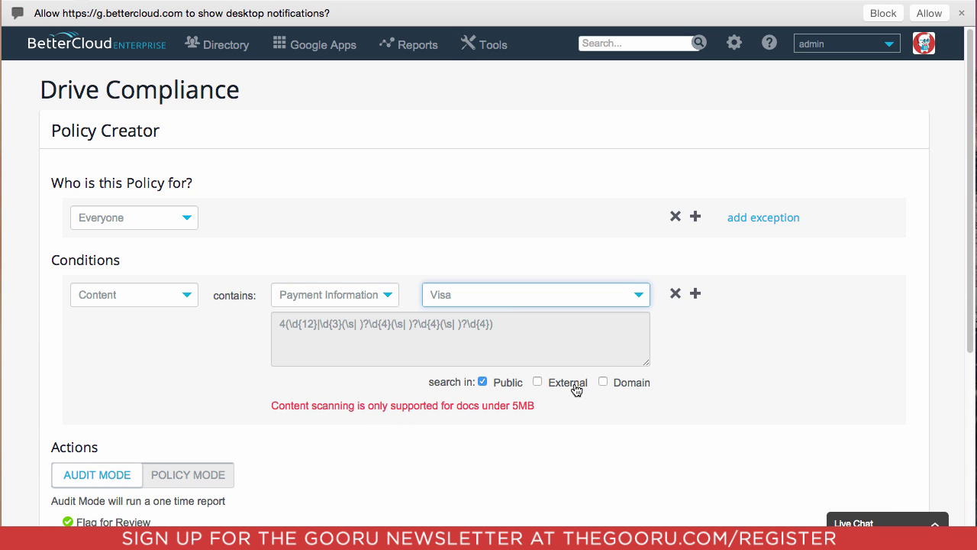
# Add a second AND condition for Content containing Personal Information of type SSN
pyautogui.click(698, 295)
pyautogui.scroll(-3, 408, 455)
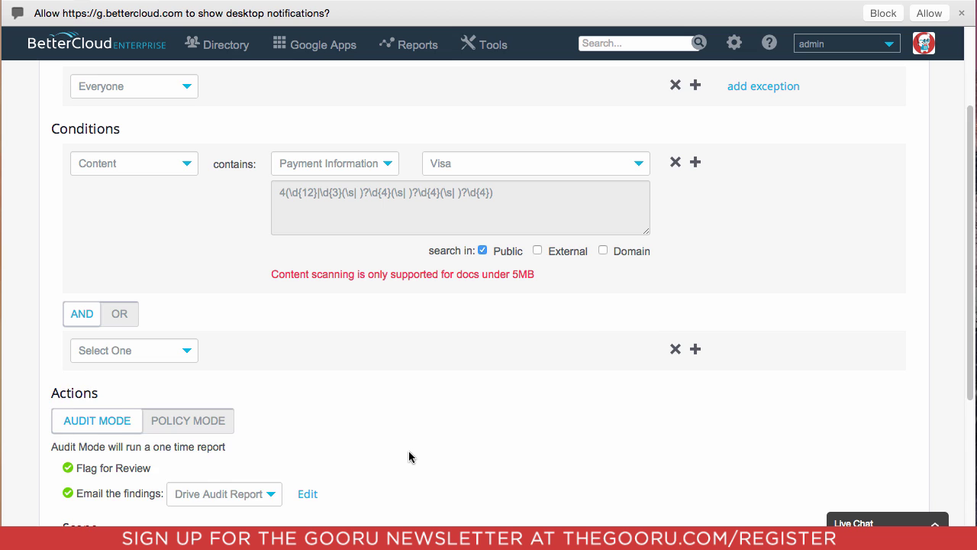
pyautogui.scroll(-1, 409, 457)
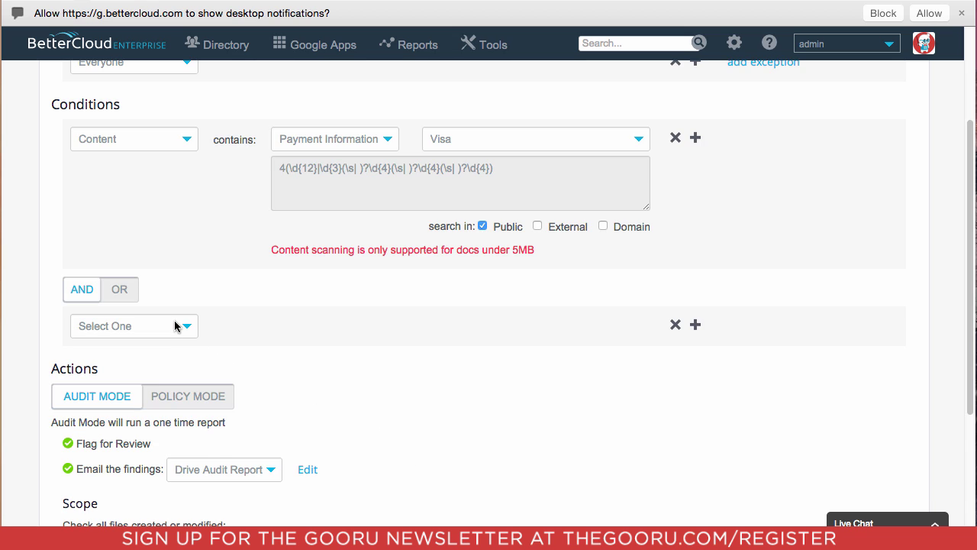
pyautogui.click(174, 325)
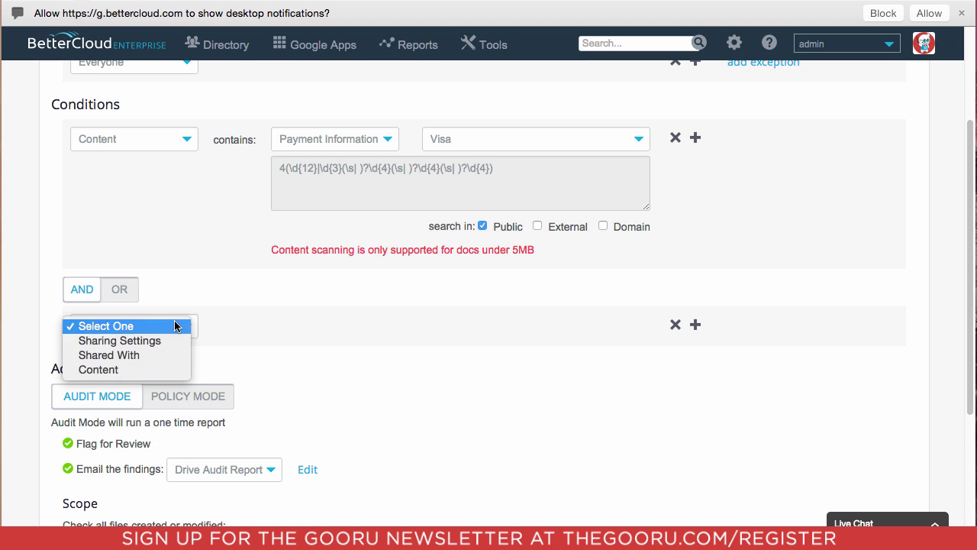
pyautogui.click(172, 370)
pyautogui.click(316, 330)
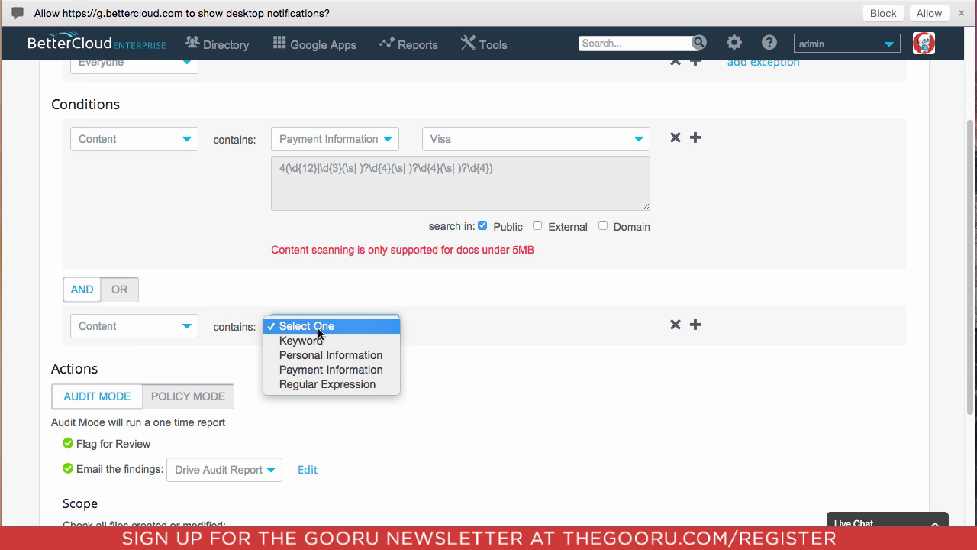
pyautogui.click(329, 355)
pyautogui.click(461, 331)
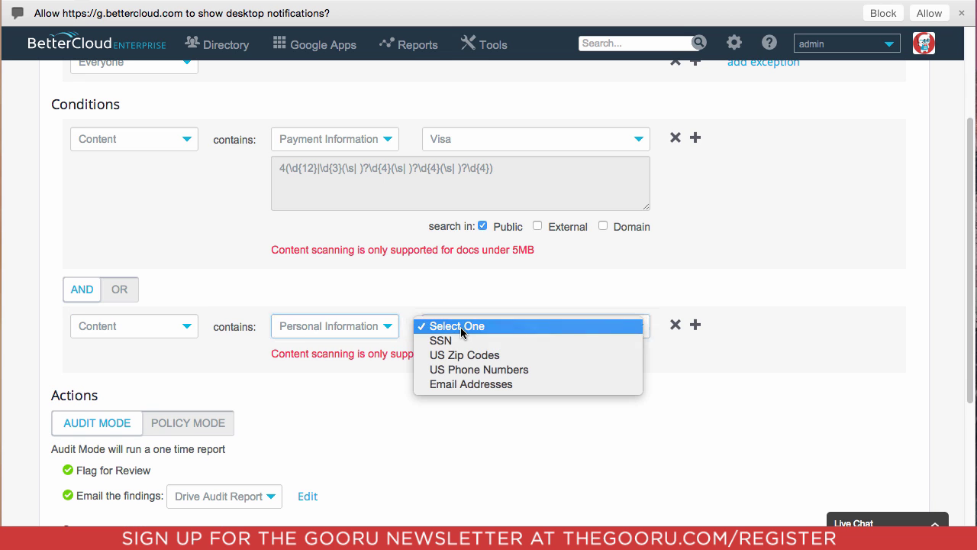
pyautogui.click(508, 342)
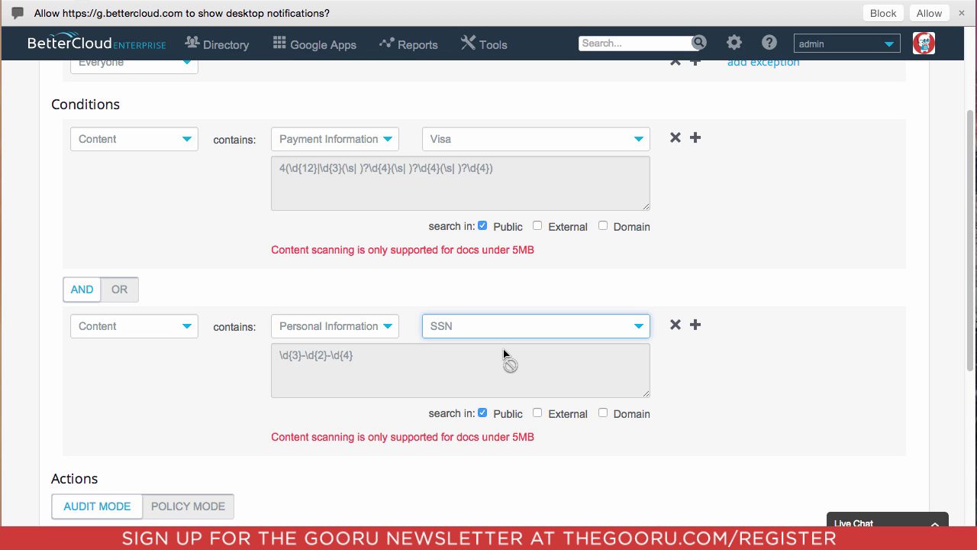
# Switch the policy's actions to Policy Mode to see its options and return them to Audit Mode
pyautogui.scroll(-3, 454, 448)
pyautogui.scroll(-1, 454, 449)
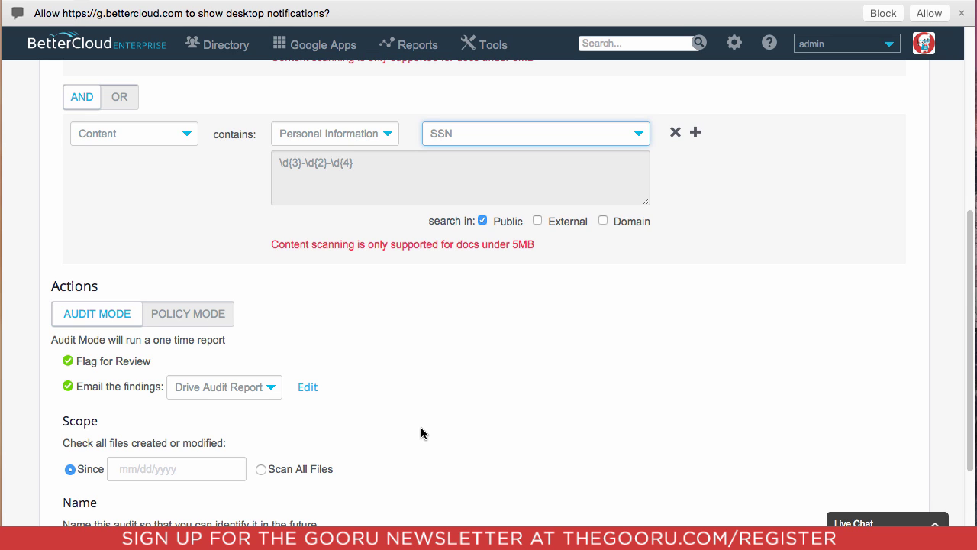
pyautogui.click(196, 322)
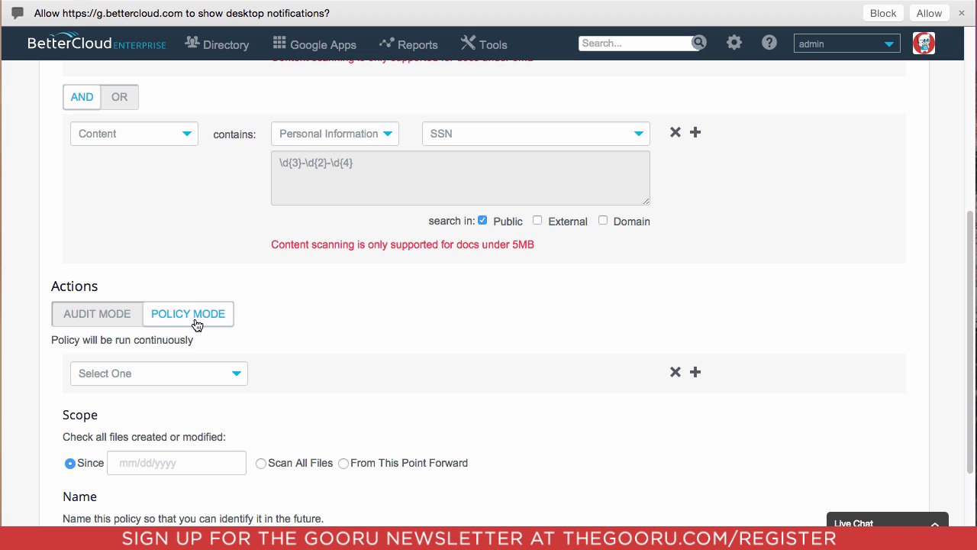
pyautogui.click(115, 327)
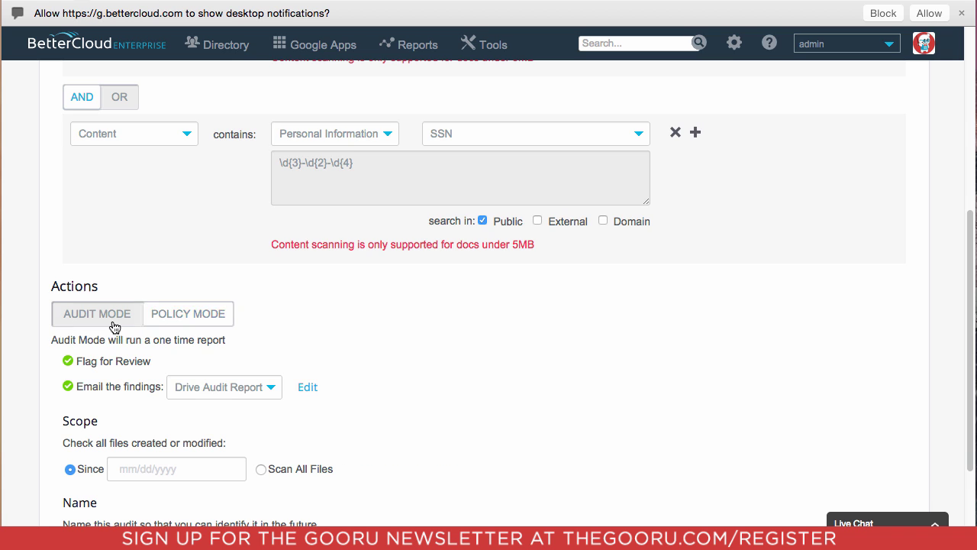
# Limit the audit scope to files created or modified since 02/22/2015
pyautogui.scroll(-1, 161, 425)
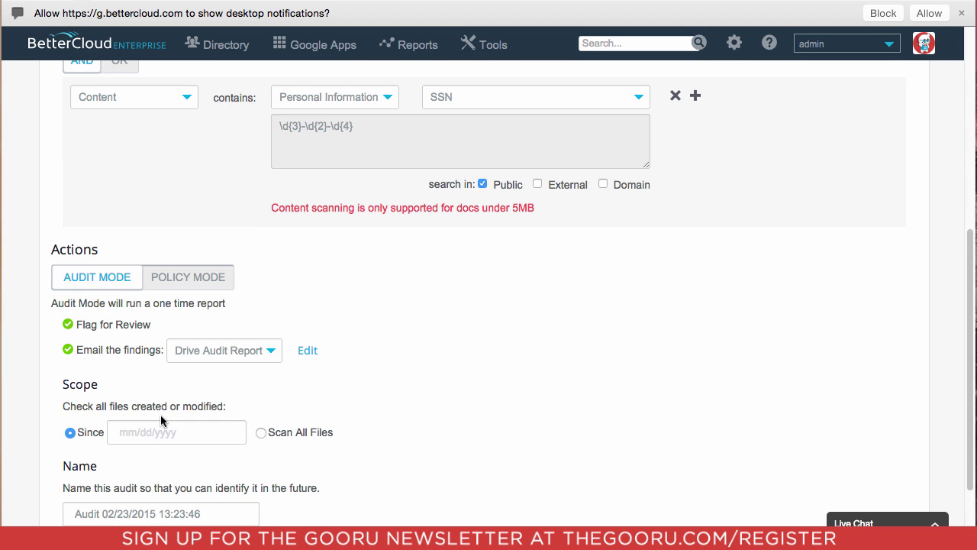
pyautogui.click(148, 432)
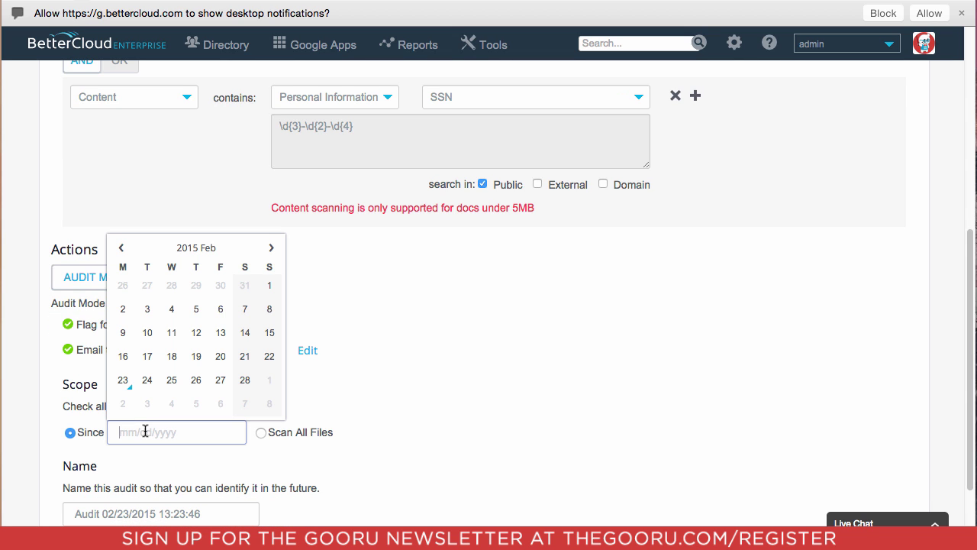
pyautogui.click(273, 362)
# Name the audit "SSN + CC audit", then save and run it
pyautogui.scroll(-2, 253, 487)
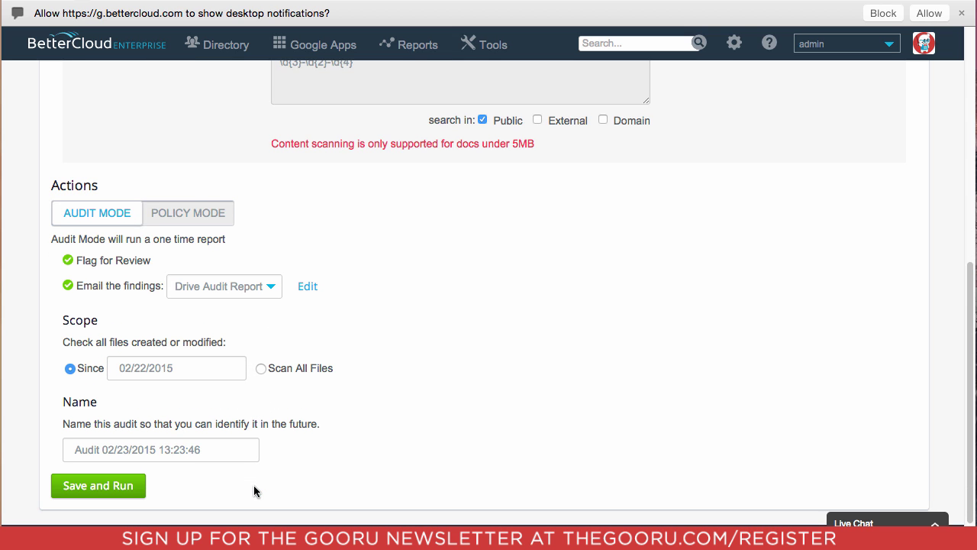
pyautogui.click(202, 434)
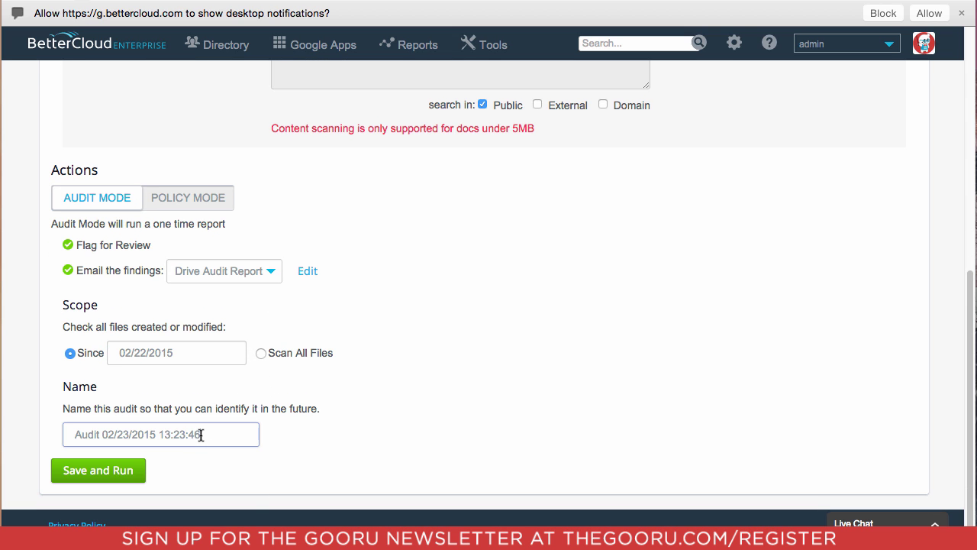
pyautogui.tripleClick(202, 435)
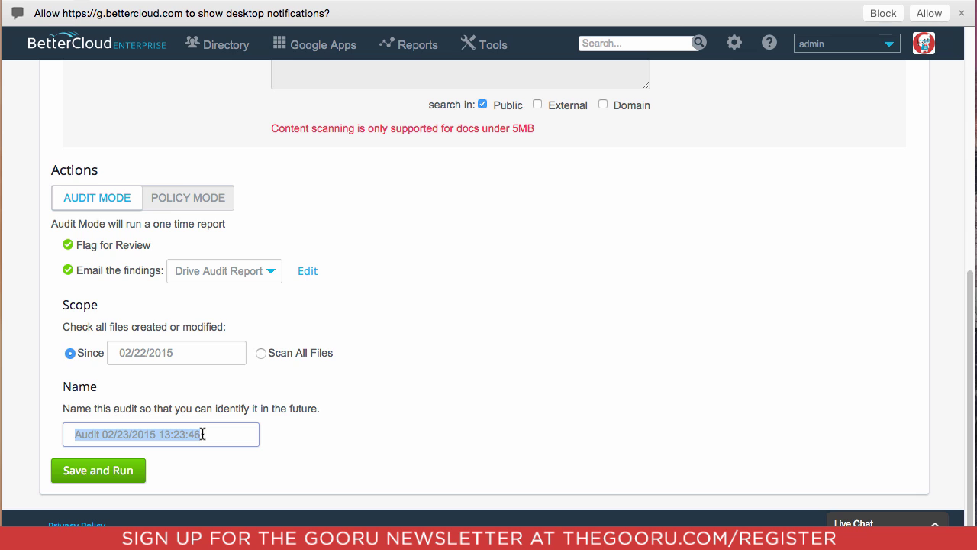
pyautogui.write('SSN + ')
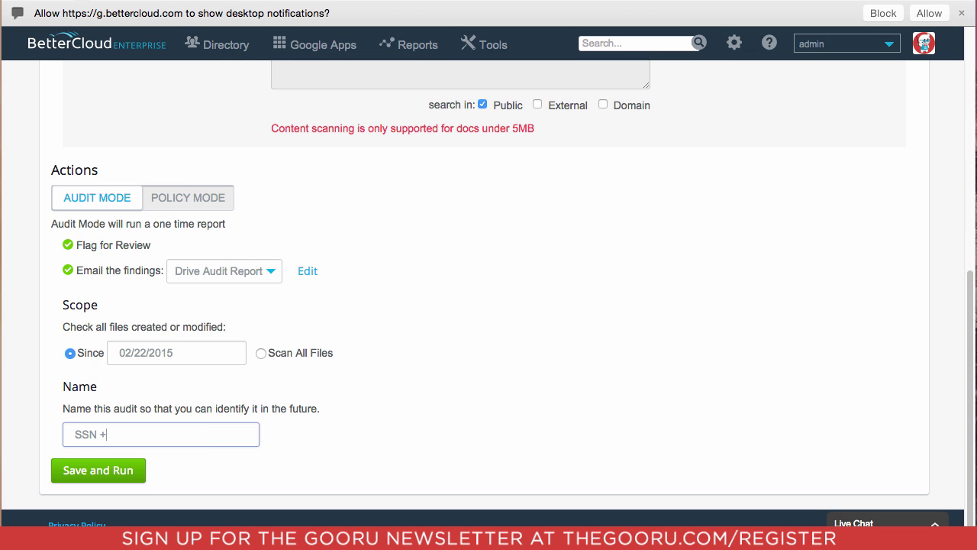
pyautogui.write('CC Audit')
pyautogui.click(130, 471)
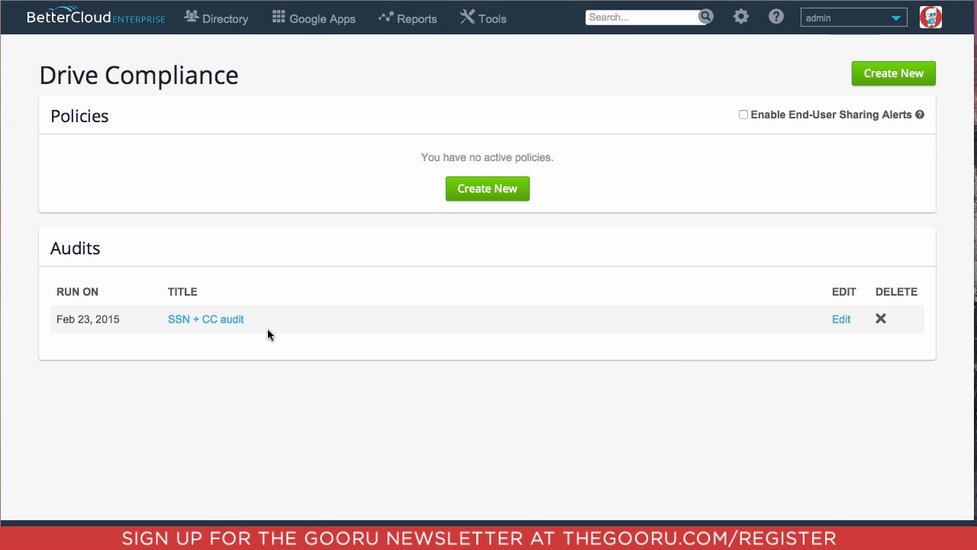
# Open the results of the SSN + CC audit and change the sharing settings of the "Social and CC" document to Private
pyautogui.click(229, 325)
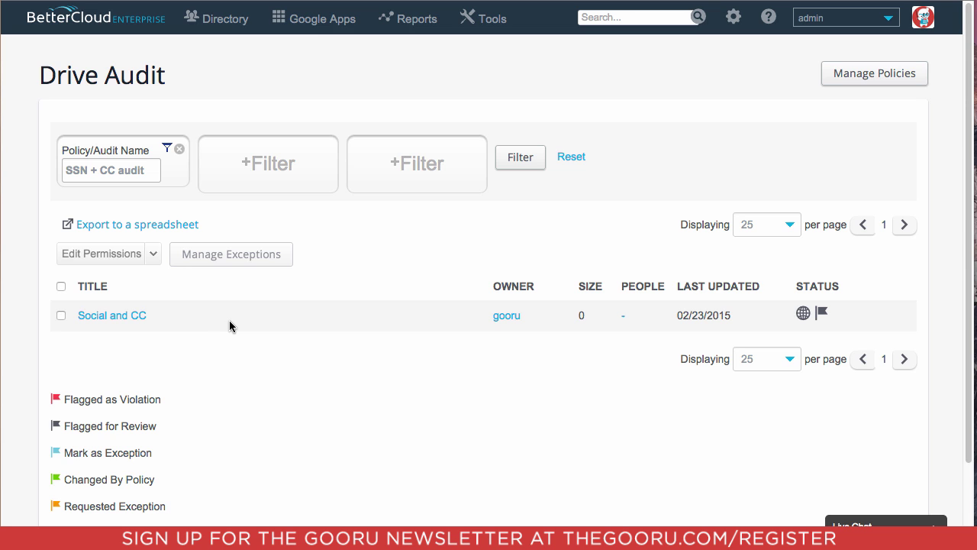
pyautogui.click(61, 317)
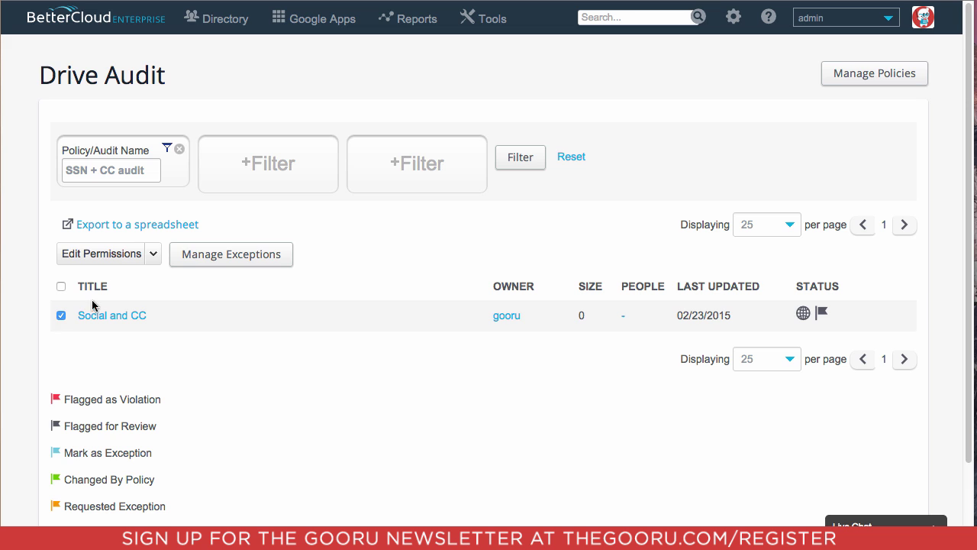
pyautogui.click(152, 256)
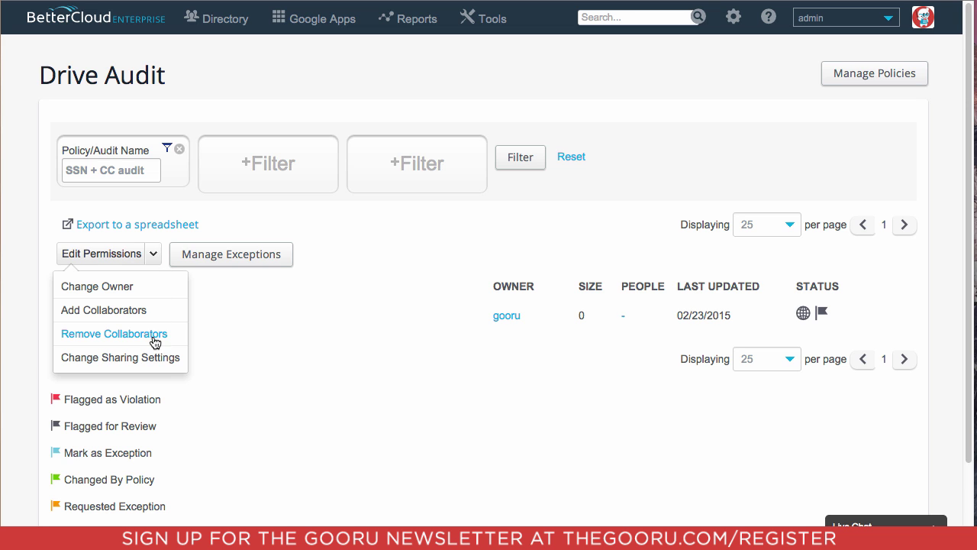
pyautogui.click(149, 358)
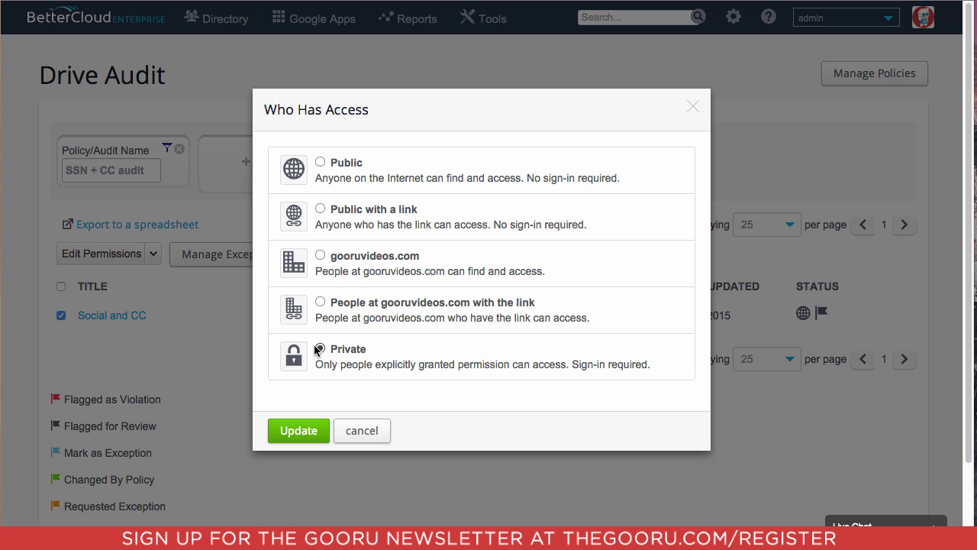
pyautogui.click(299, 431)
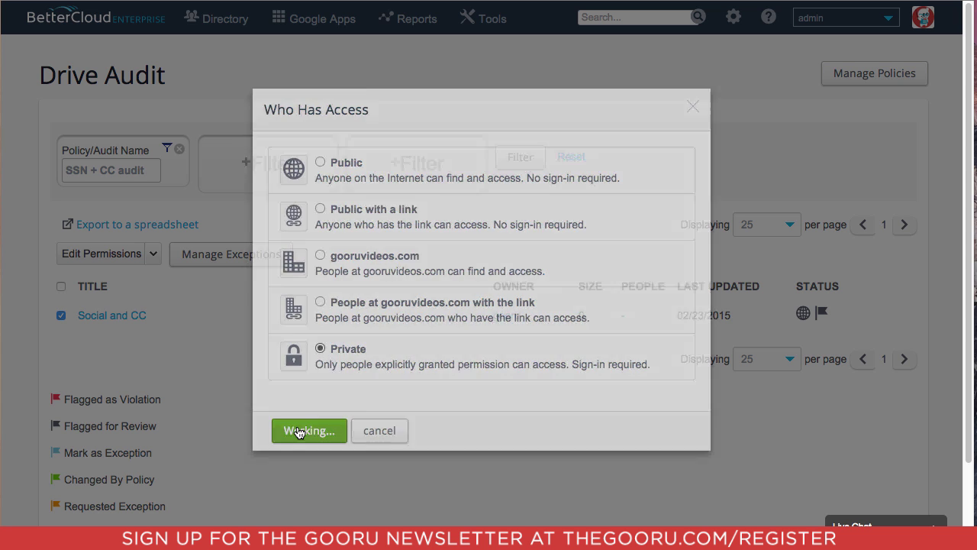